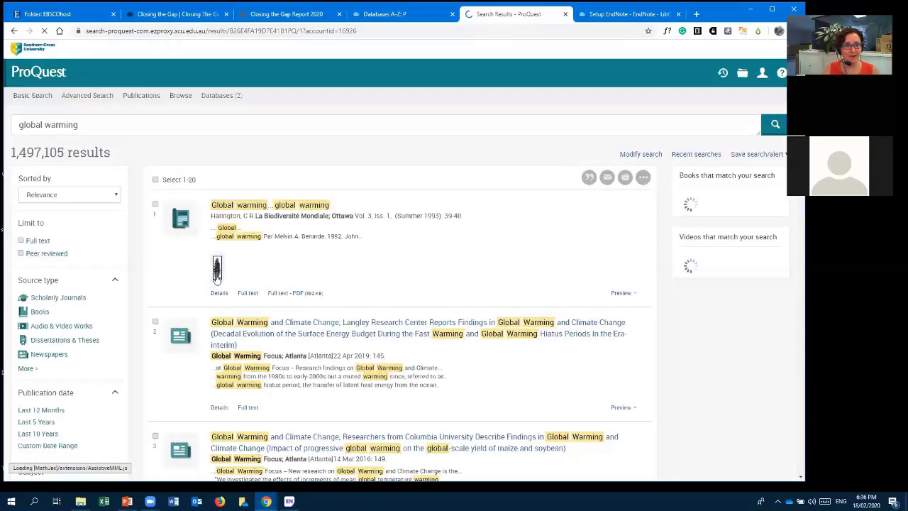
Step: Filter the global warming results to peer-reviewed items published in the last 12 months
{"action": "left_click", "coordinate": [47, 254]}
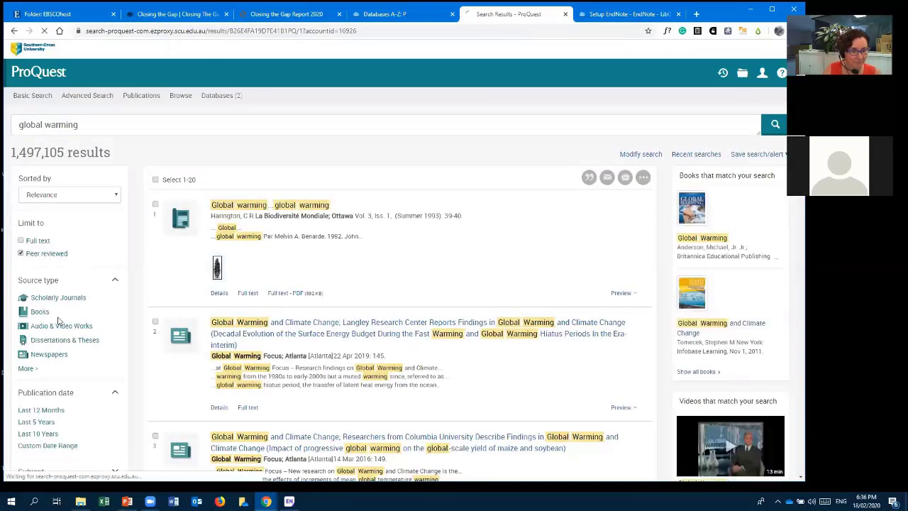
{"action": "scroll", "coordinate": [71, 362], "scroll_direction": "down", "scroll_amount": 1}
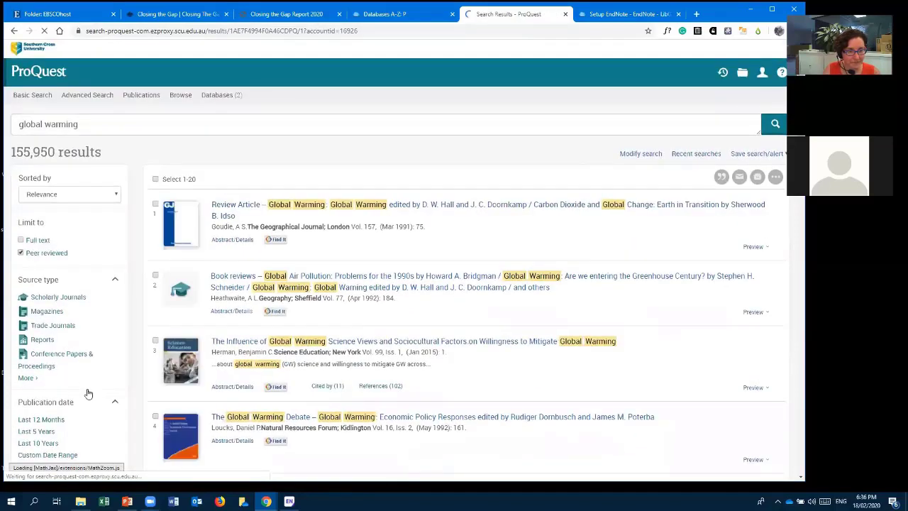
{"action": "scroll", "coordinate": [64, 340], "scroll_direction": "down", "scroll_amount": 2}
{"action": "left_click", "coordinate": [58, 328]}
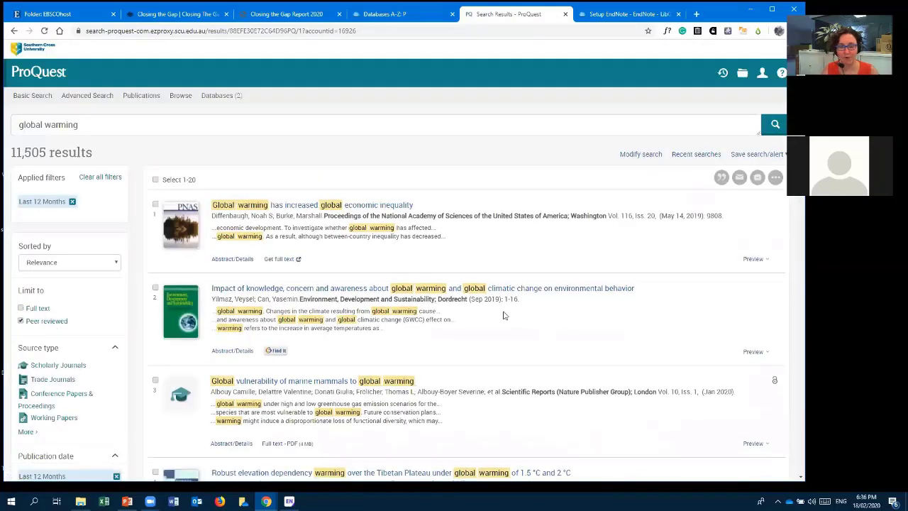
{"action": "scroll", "coordinate": [504, 314], "scroll_direction": "down", "scroll_amount": 1}
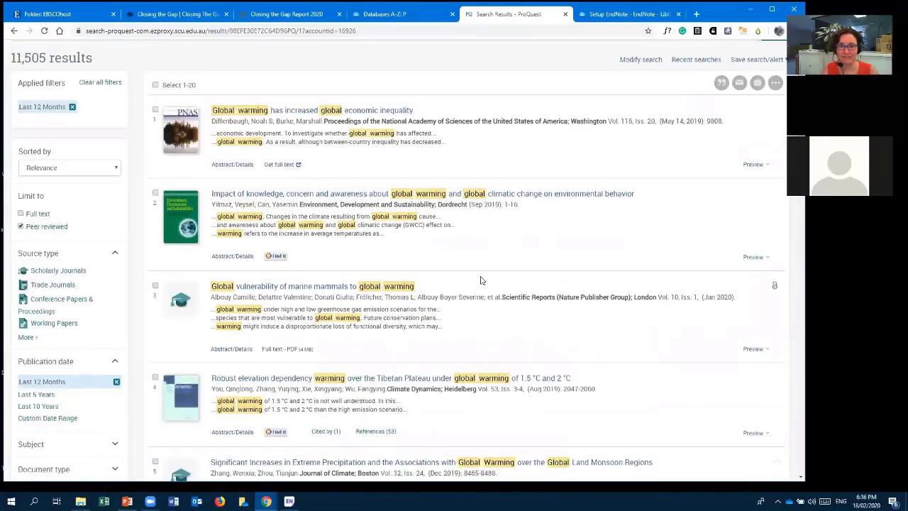
{"action": "left_click", "coordinate": [358, 194]}
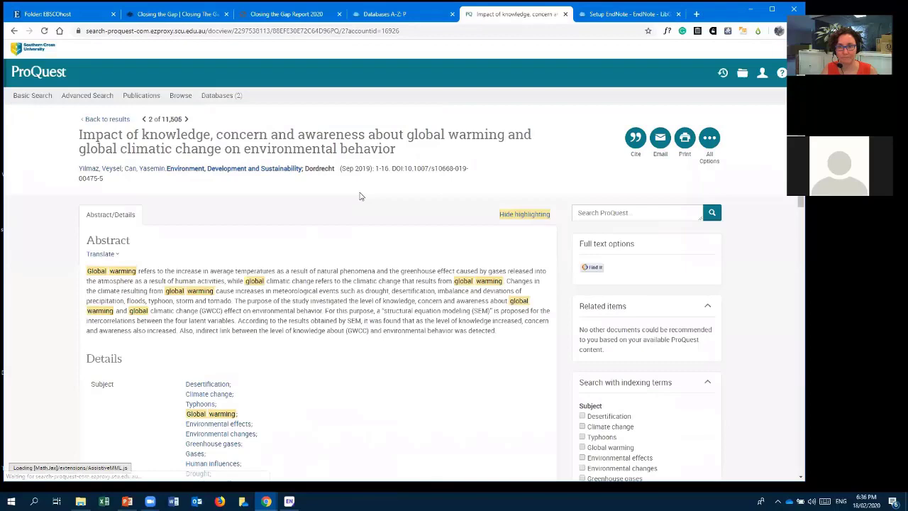
{"action": "left_click", "coordinate": [636, 153]}
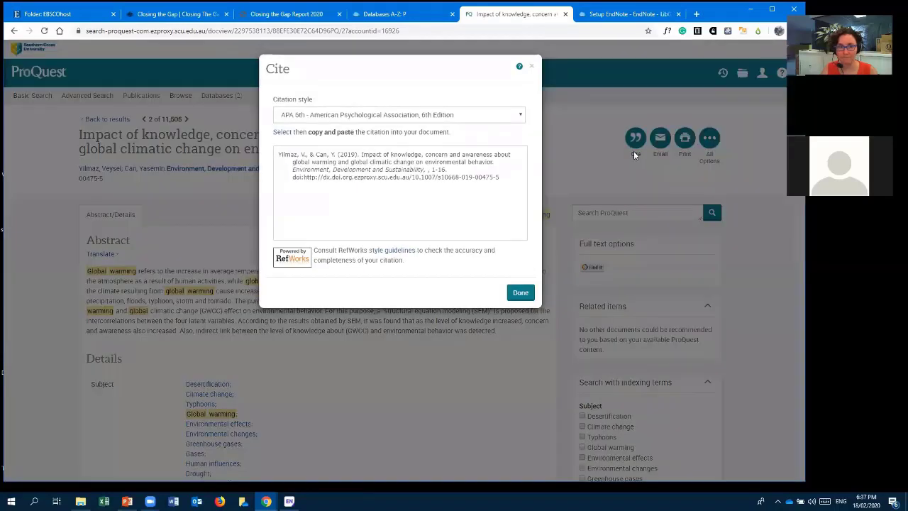
{"action": "left_click", "coordinate": [518, 293]}
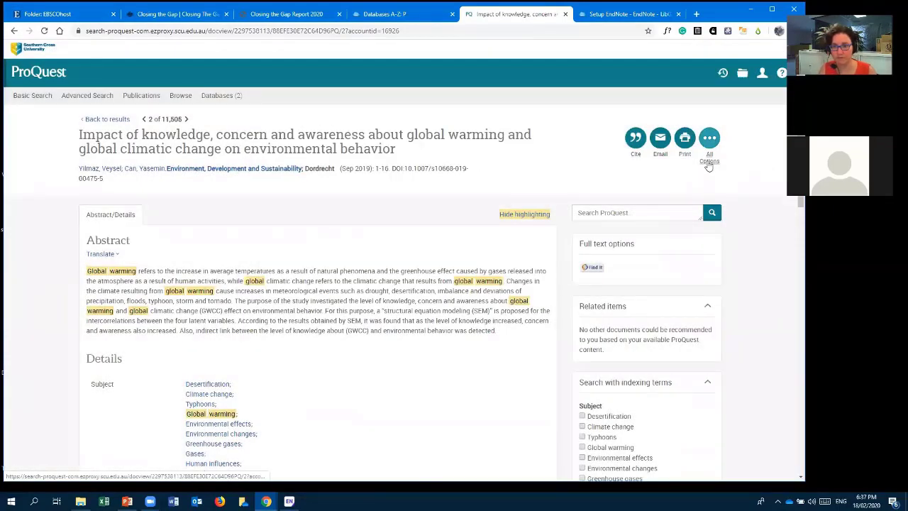
{"action": "left_click", "coordinate": [708, 162]}
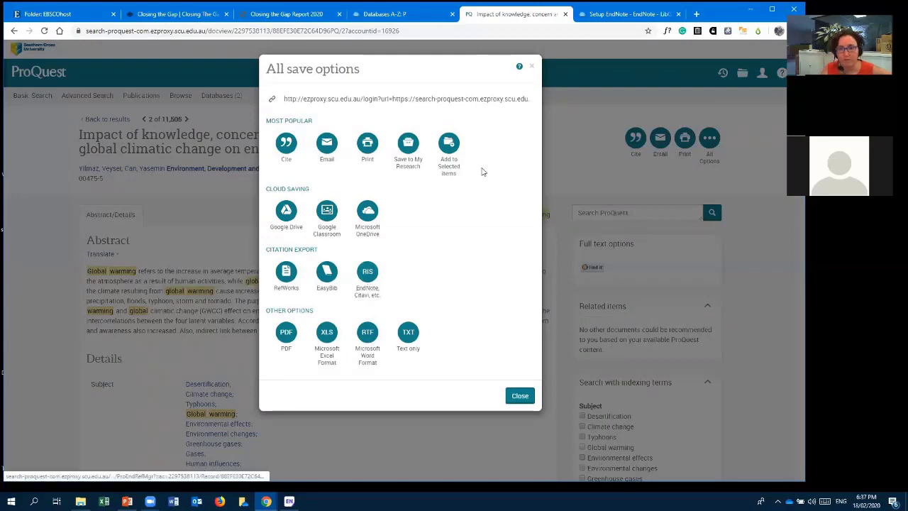
{"action": "left_click", "coordinate": [531, 66]}
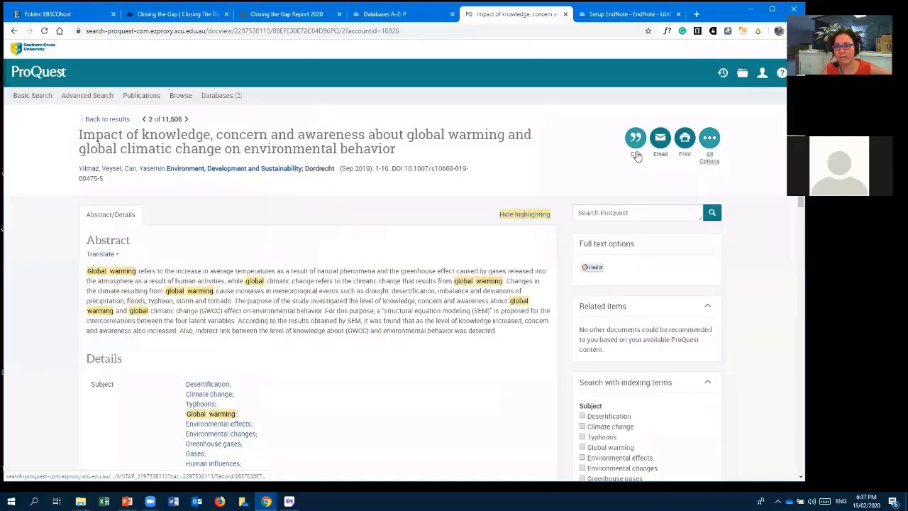
{"action": "left_click", "coordinate": [635, 152]}
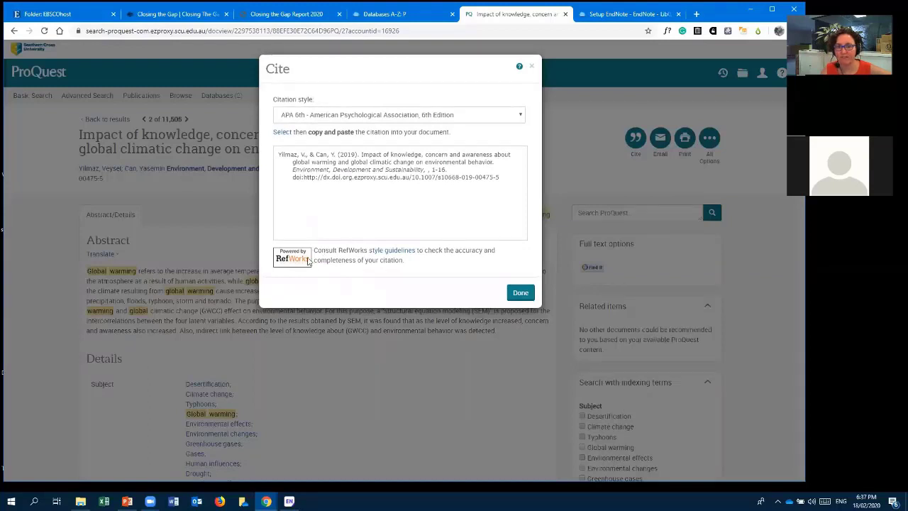
{"action": "left_click_drag", "start_coordinate": [338, 249], "coordinate": [366, 249]}
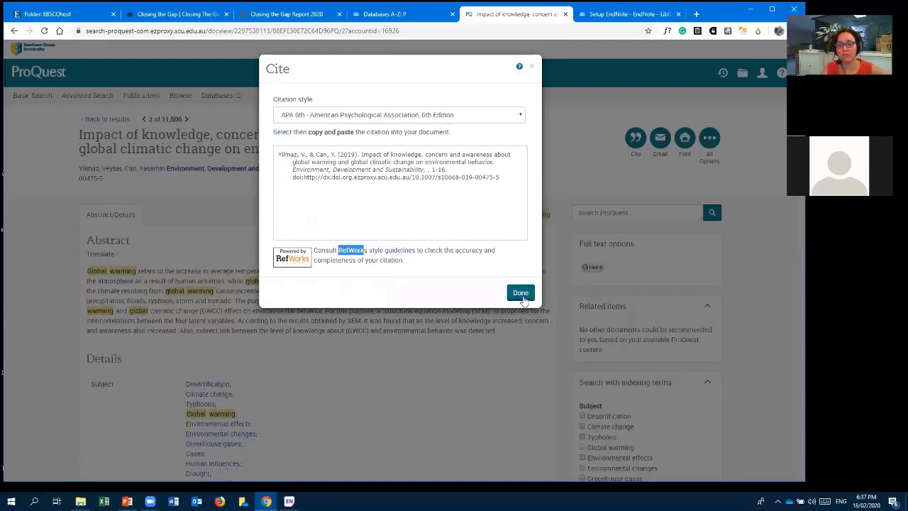
{"action": "left_click", "coordinate": [520, 292]}
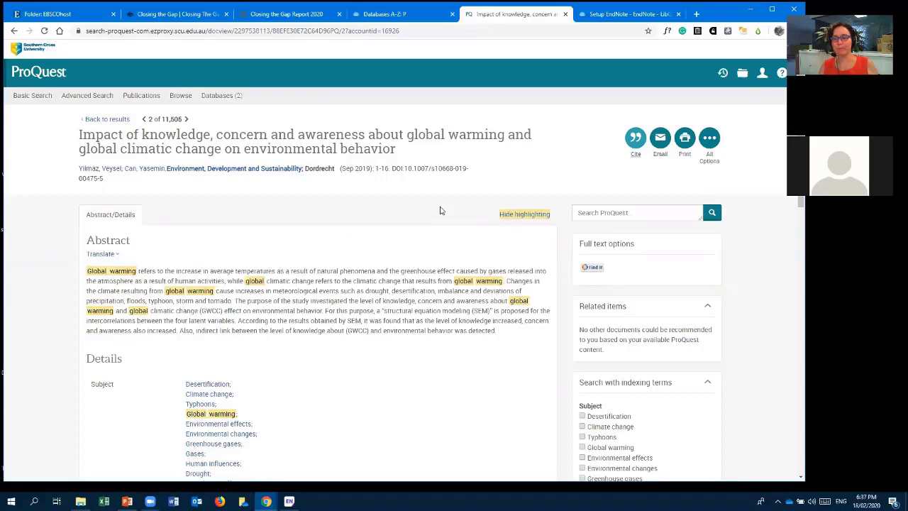
Step: Export the article as an RIS (EndNote, Citavi) file with citation, abstract and indexing content
{"action": "left_click", "coordinate": [712, 148]}
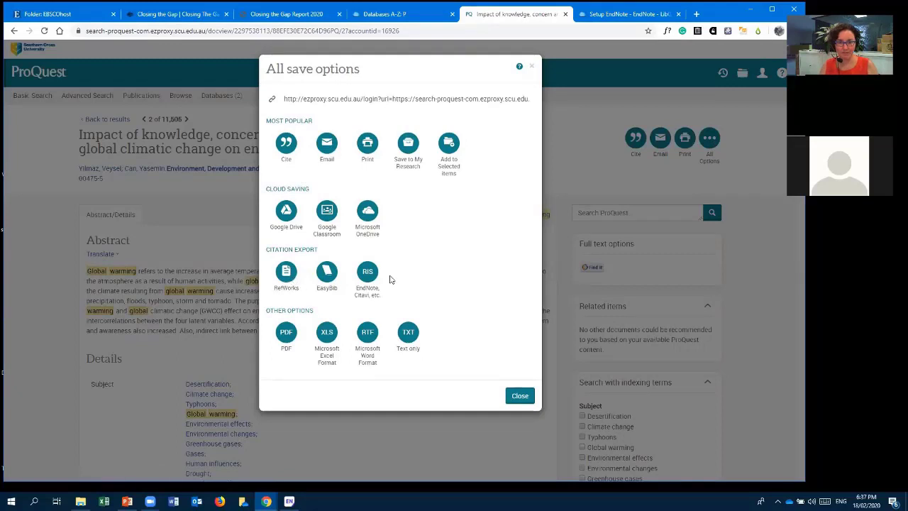
{"action": "left_click", "coordinate": [367, 271]}
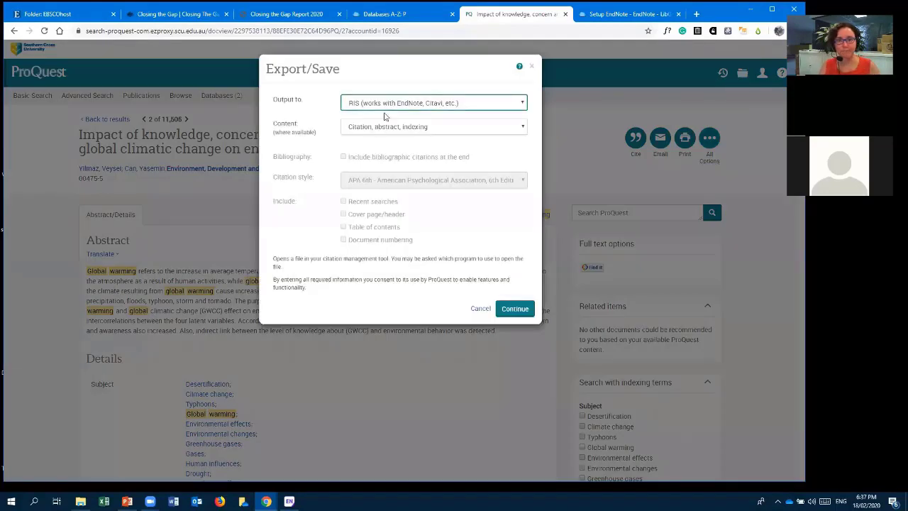
{"action": "left_click", "coordinate": [407, 133]}
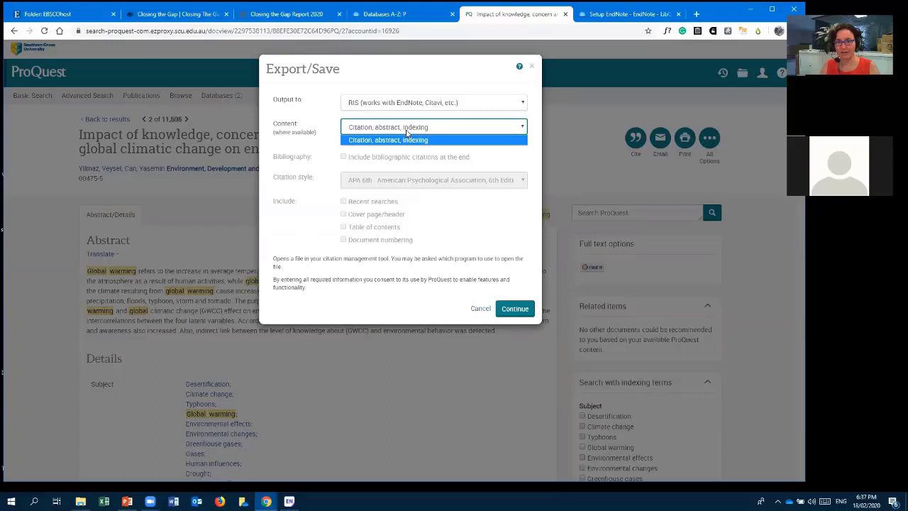
{"action": "left_click", "coordinate": [406, 133]}
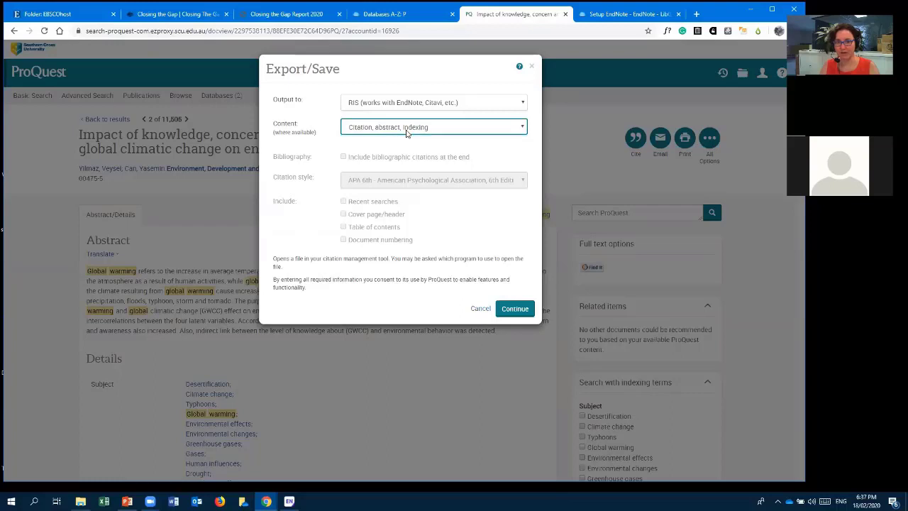
{"action": "left_click", "coordinate": [515, 309]}
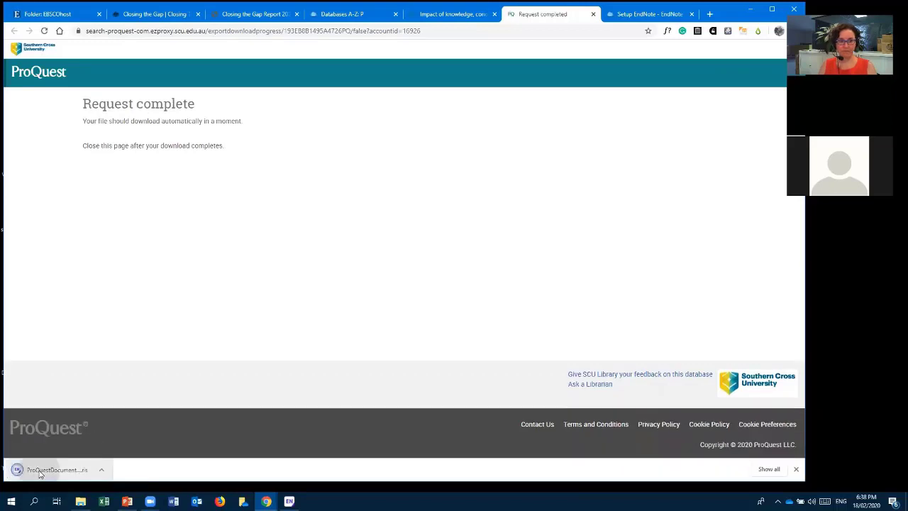
{"action": "left_click", "coordinate": [47, 469]}
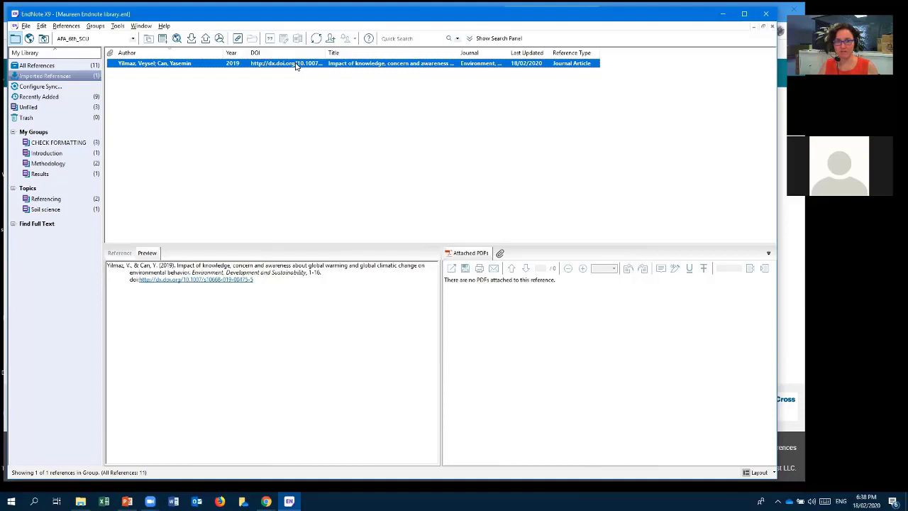
{"action": "double_click", "coordinate": [296, 64]}
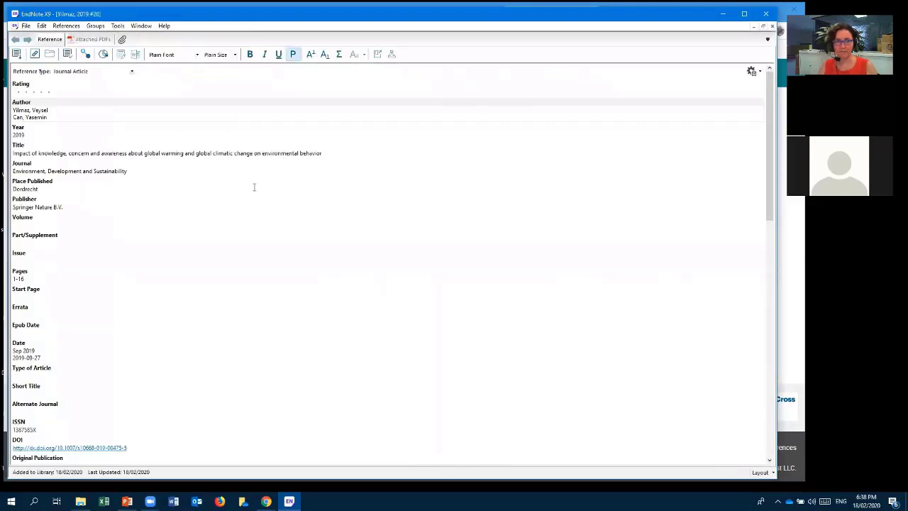
{"action": "left_click", "coordinate": [155, 447]}
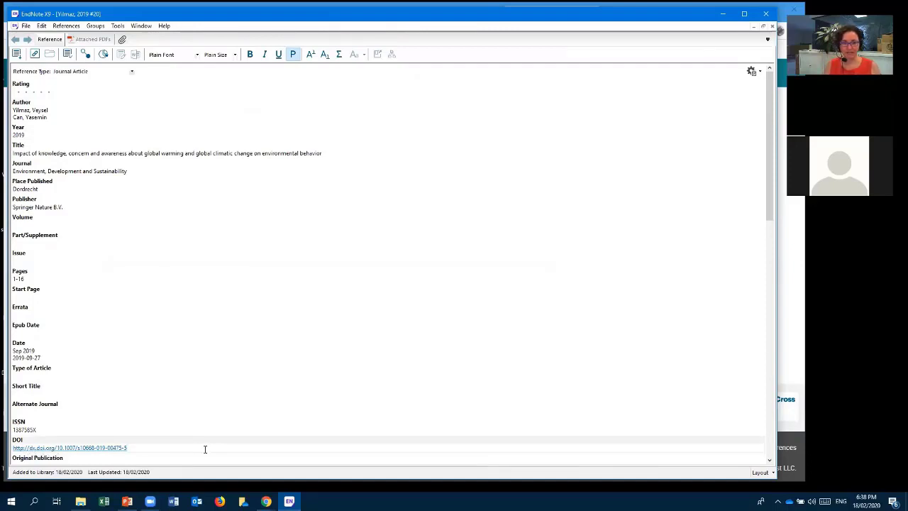
{"action": "key", "text": "Left"}
{"action": "key", "text": "Left"}
{"action": "key", "text": "Left"}
{"action": "key", "text": "Left"}
{"action": "key", "text": "Left"}
{"action": "key", "text": "Left"}
{"action": "key", "text": "Left"}
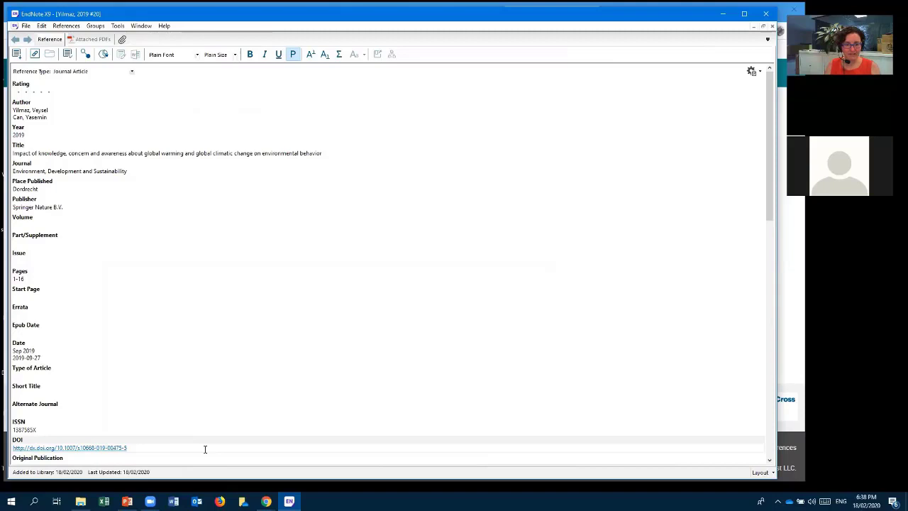
{"action": "key", "text": "Left"}
{"action": "key", "text": "Left"}
{"action": "key", "text": "Left"}
{"action": "key", "text": "Left"}
{"action": "key", "text": "Left"}
{"action": "key", "text": "Left"}
{"action": "key", "text": "Left"}
{"action": "key", "text": "Left"}
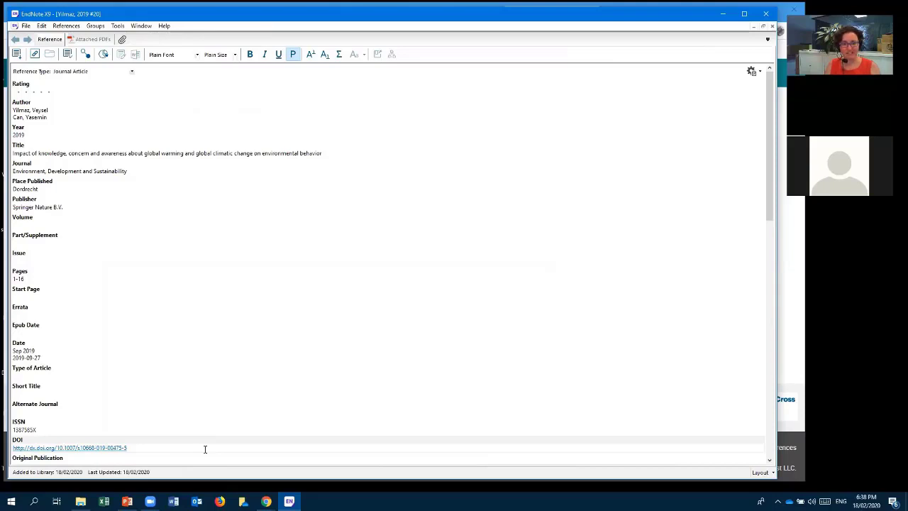
{"action": "key", "text": "shift+Left"}
{"action": "key", "text": "shift+Left"}
{"action": "key", "text": "shift+Left"}
{"action": "key", "text": "shift+Left"}
{"action": "key", "text": "shift+Left"}
{"action": "key", "text": "shift+Left"}
{"action": "key", "text": "shift+Left"}
{"action": "key", "text": "shift+Left"}
{"action": "key", "text": "shift+Left"}
{"action": "key", "text": "shift+Left"}
{"action": "key", "text": "shift+Left"}
{"action": "key", "text": "shift+Left"}
{"action": "key", "text": "shift+Left"}
{"action": "key", "text": "shift+Left"}
{"action": "key", "text": "shift+Left"}
{"action": "key", "text": "shift+Left"}
{"action": "key", "text": "shift+Left"}
{"action": "key", "text": "shift+Left"}
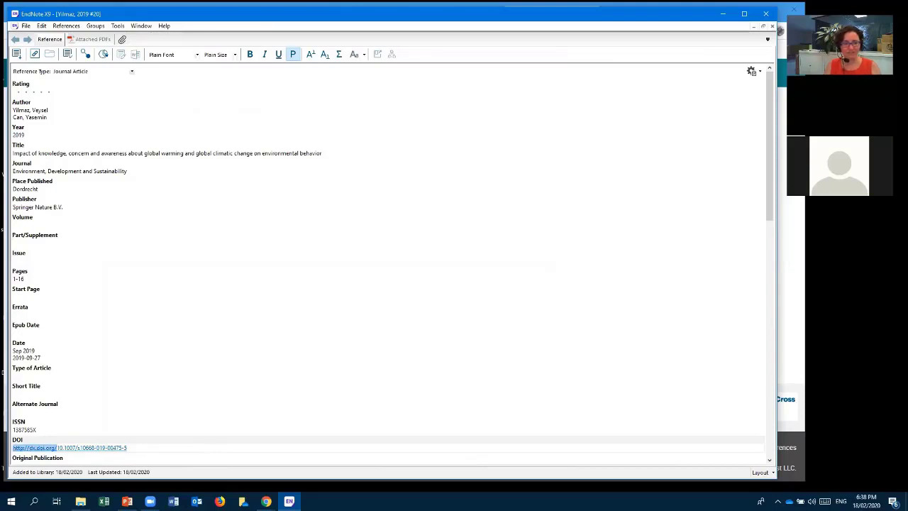
{"action": "key", "text": "Delete"}
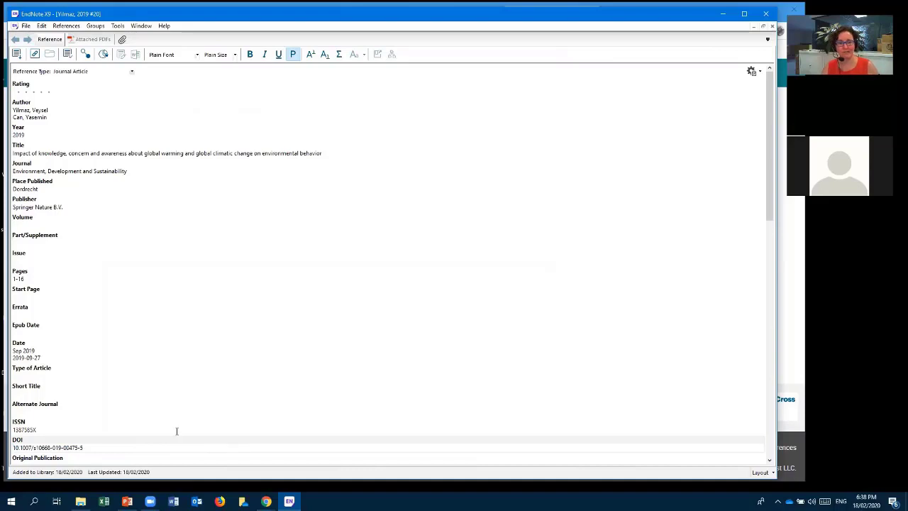
Step: Close the edited reference and preview its formatted citation in the library
{"action": "key", "text": "Up"}
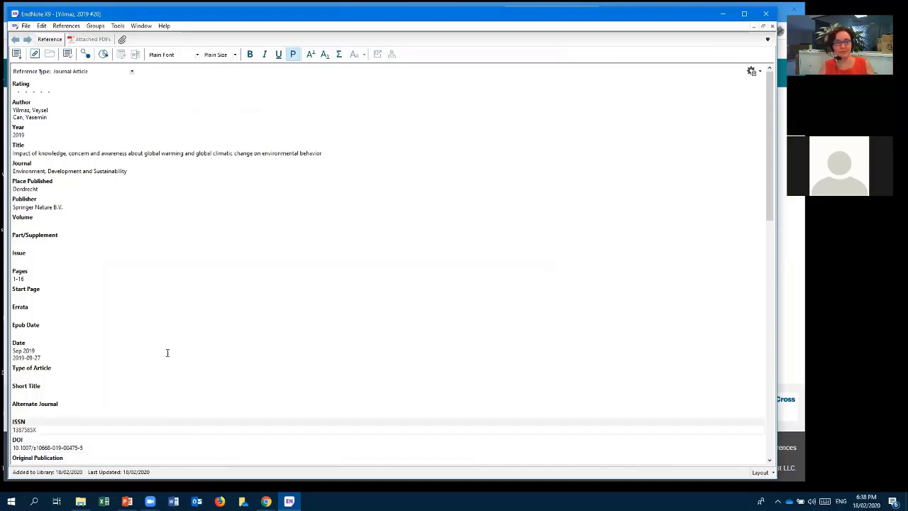
{"action": "left_click", "coordinate": [124, 170]}
{"action": "left_click", "coordinate": [215, 153]}
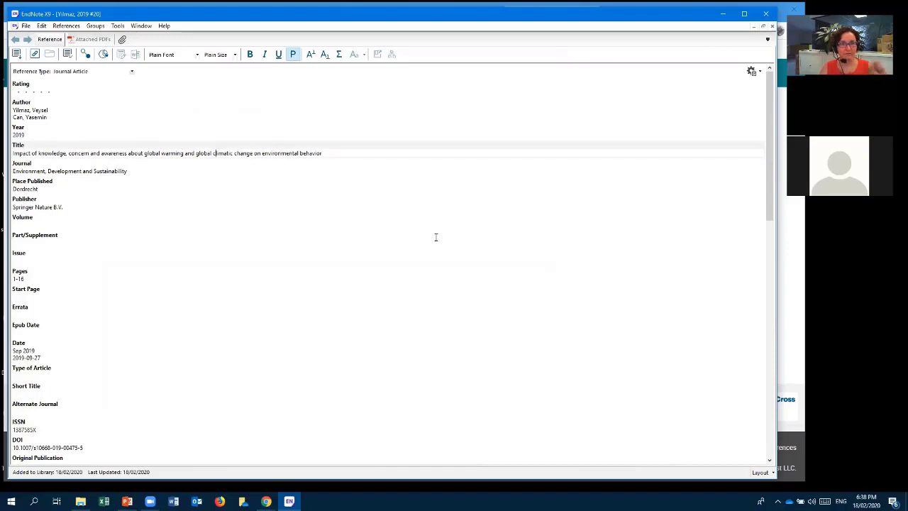
{"action": "left_click", "coordinate": [772, 27]}
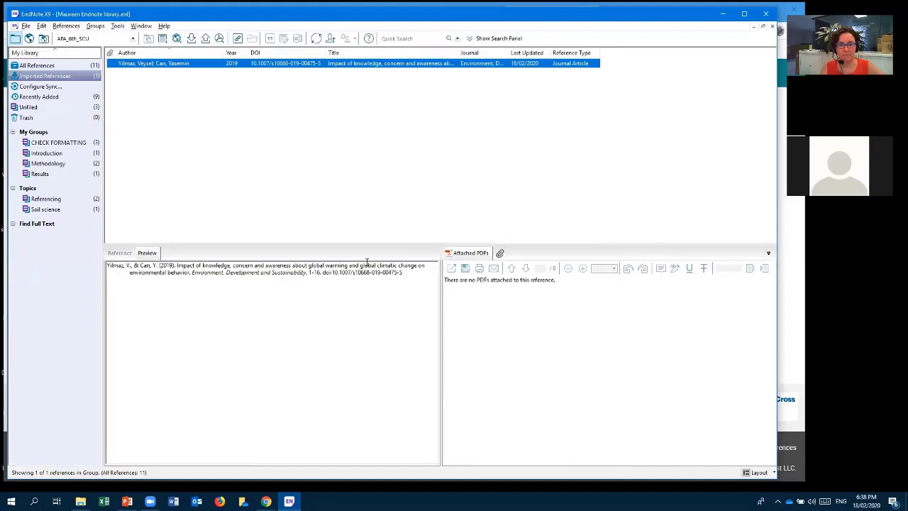
{"action": "left_click", "coordinate": [406, 270]}
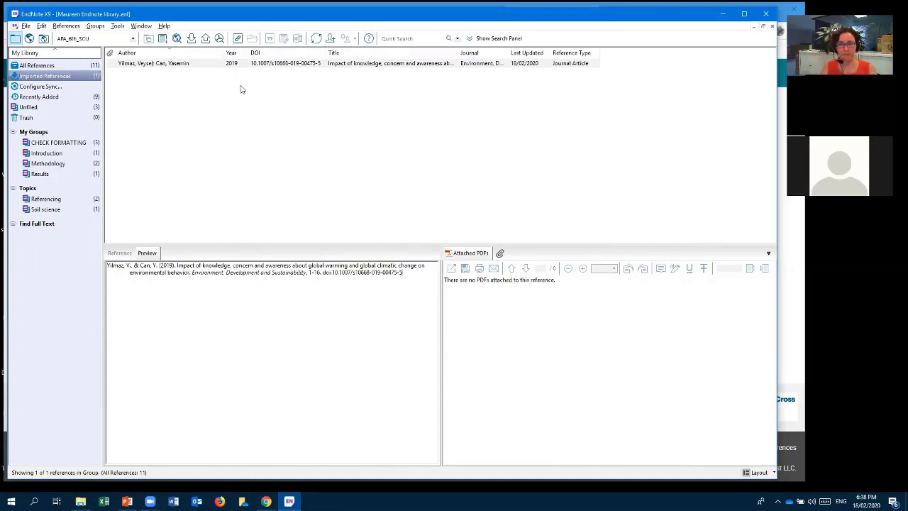
Step: Go from the article page in Chrome back to the global warming search results
{"action": "key", "text": "alt+Tab"}
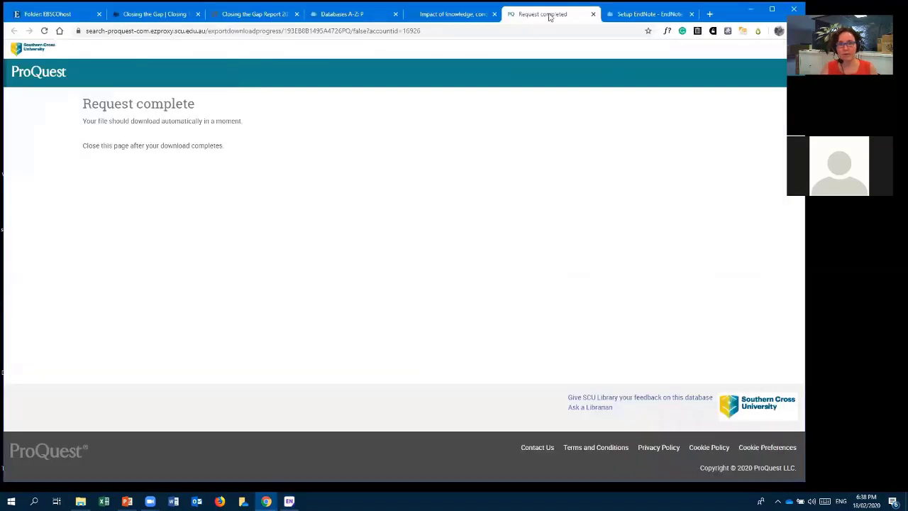
{"action": "left_click", "coordinate": [462, 16]}
{"action": "left_click", "coordinate": [107, 120]}
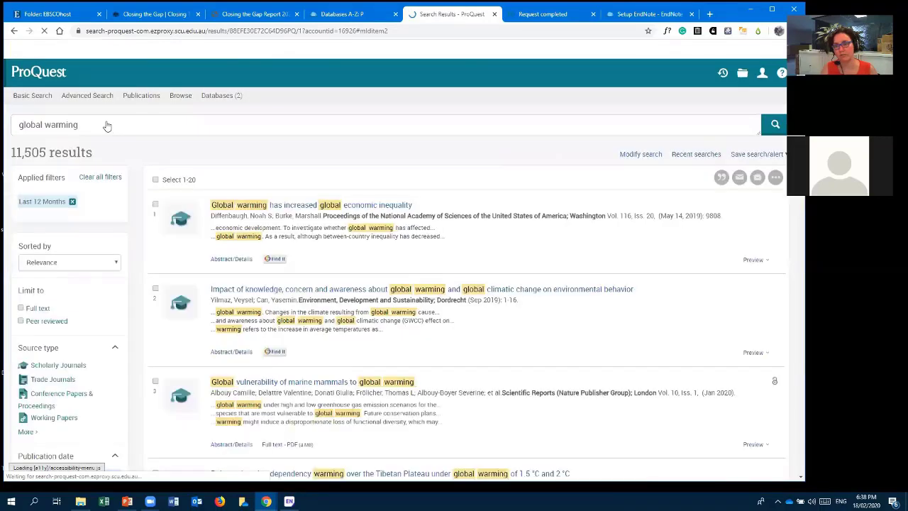
Step: Mark the Surface Warming rainfall and Causing Global Warming articles for export and show all save options
{"action": "scroll", "coordinate": [212, 273], "scroll_direction": "down", "scroll_amount": 2}
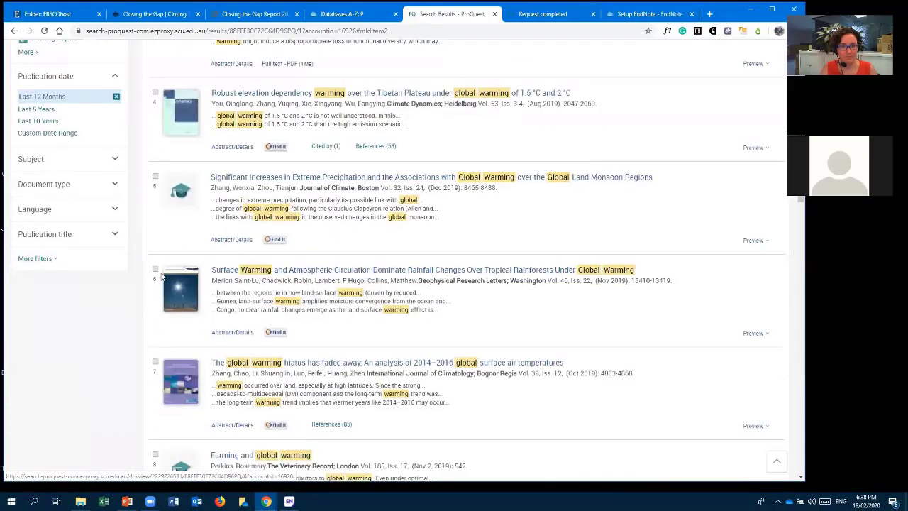
{"action": "left_click", "coordinate": [155, 270]}
{"action": "scroll", "coordinate": [157, 290], "scroll_direction": "down", "scroll_amount": 3}
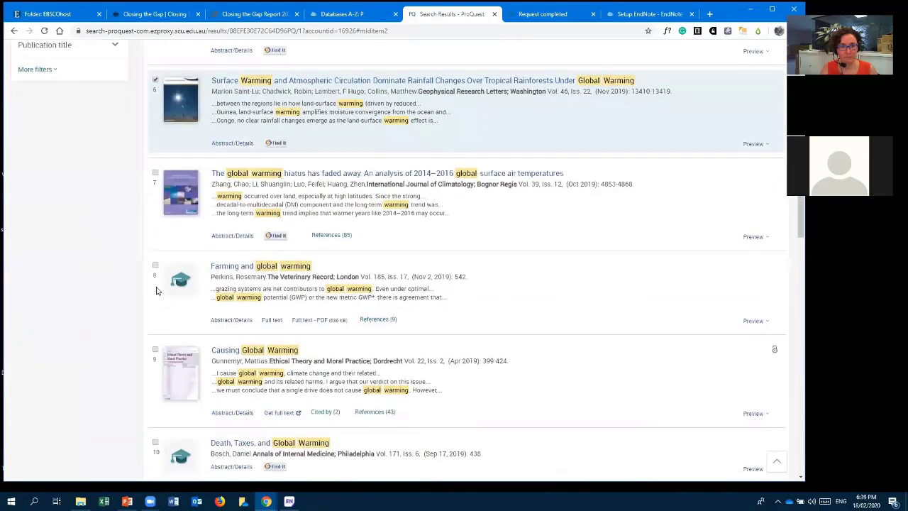
{"action": "left_click", "coordinate": [155, 350]}
{"action": "scroll", "coordinate": [165, 319], "scroll_direction": "down", "scroll_amount": 3}
{"action": "scroll", "coordinate": [693, 194], "scroll_direction": "up", "scroll_amount": 10}
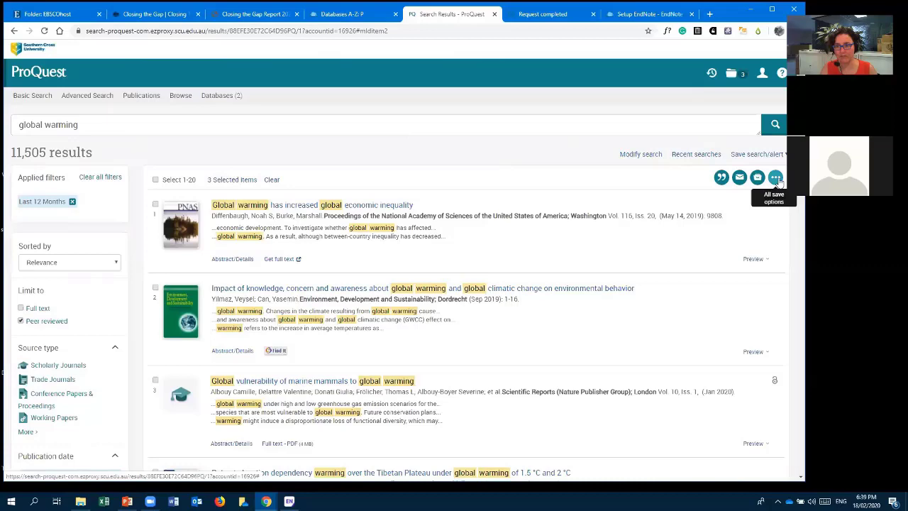
{"action": "left_click", "coordinate": [777, 178]}
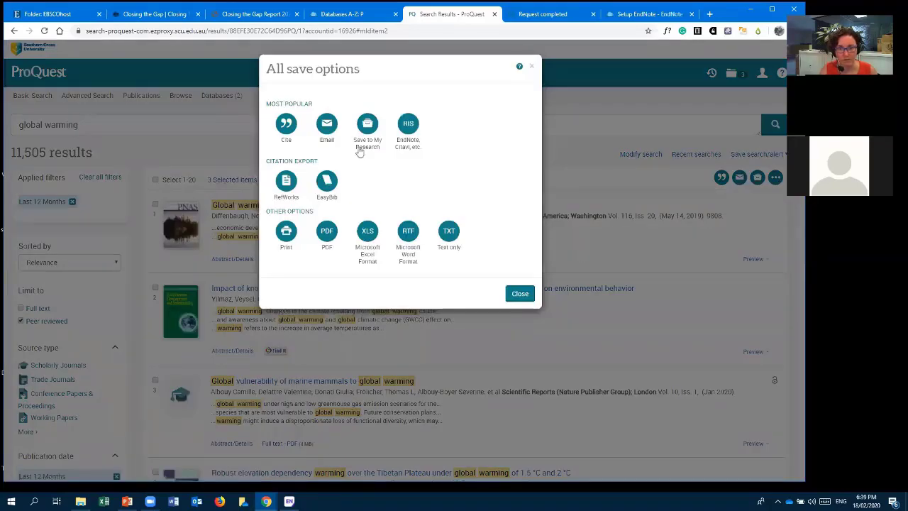
Step: Export the selected articles as RIS with citation, abstract and indexing, deselecting items when done
{"action": "left_click", "coordinate": [408, 126]}
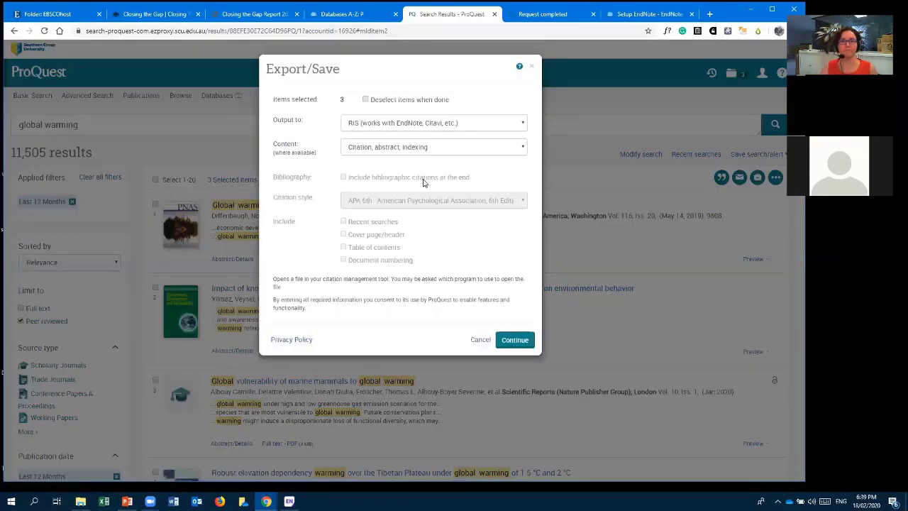
{"action": "left_click", "coordinate": [366, 101]}
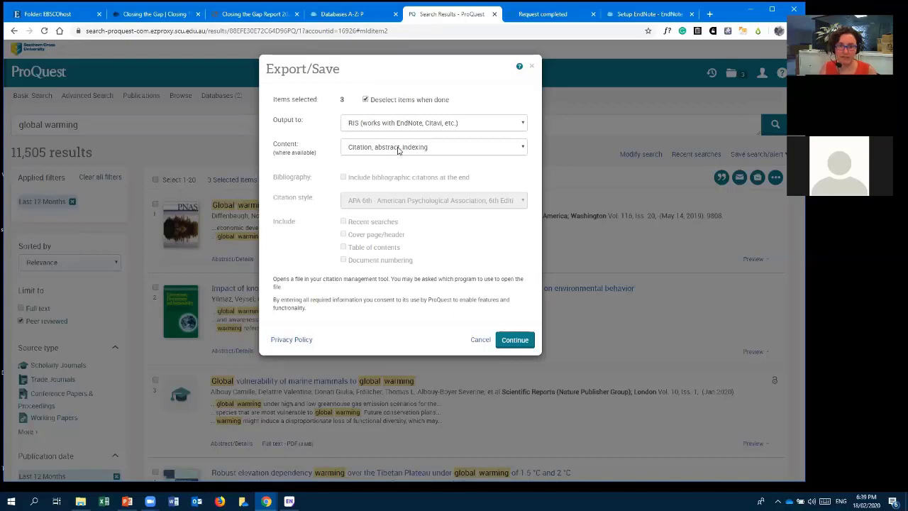
{"action": "left_click", "coordinate": [398, 149]}
{"action": "left_click", "coordinate": [399, 150]}
{"action": "left_click", "coordinate": [513, 339]}
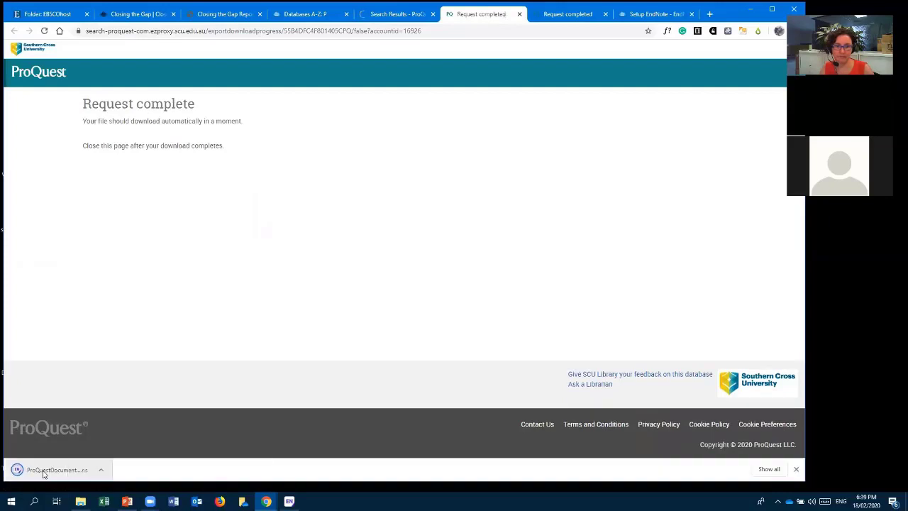
Step: Open the downloaded RIS file in EndNote and preview the Farming and global warming citation
{"action": "left_click", "coordinate": [42, 471]}
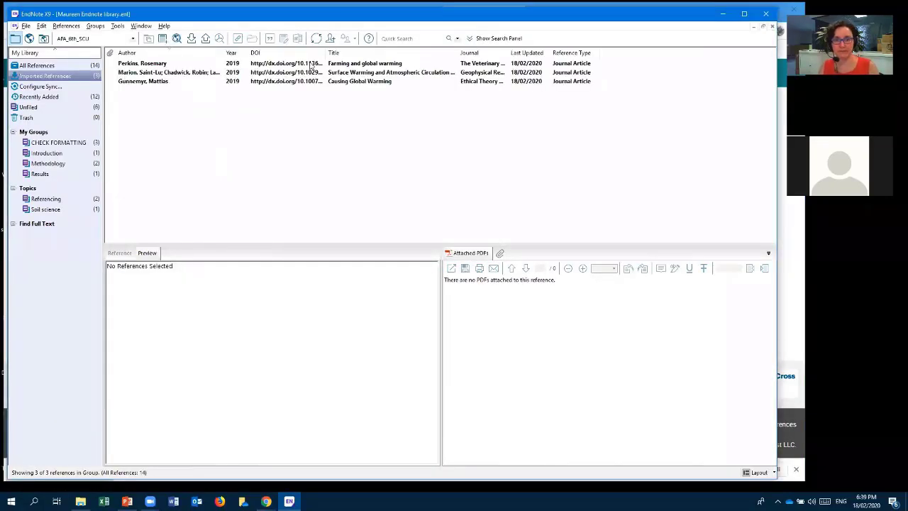
{"action": "left_click", "coordinate": [309, 65]}
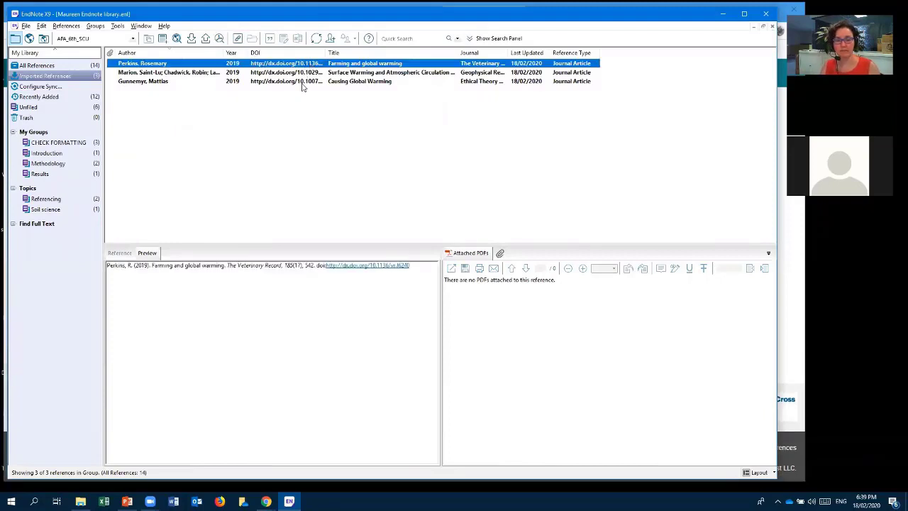